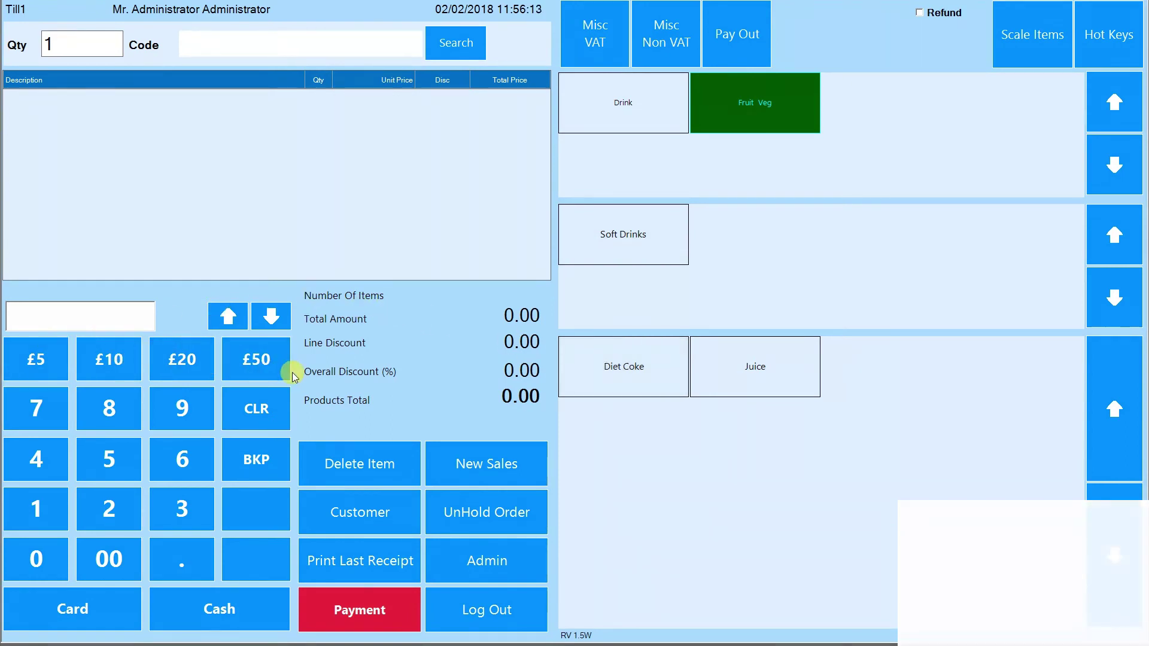
# Step: Clear the entered barcode, then open and close the product search window
pyautogui.click(285, 45)
pyautogui.write('64')
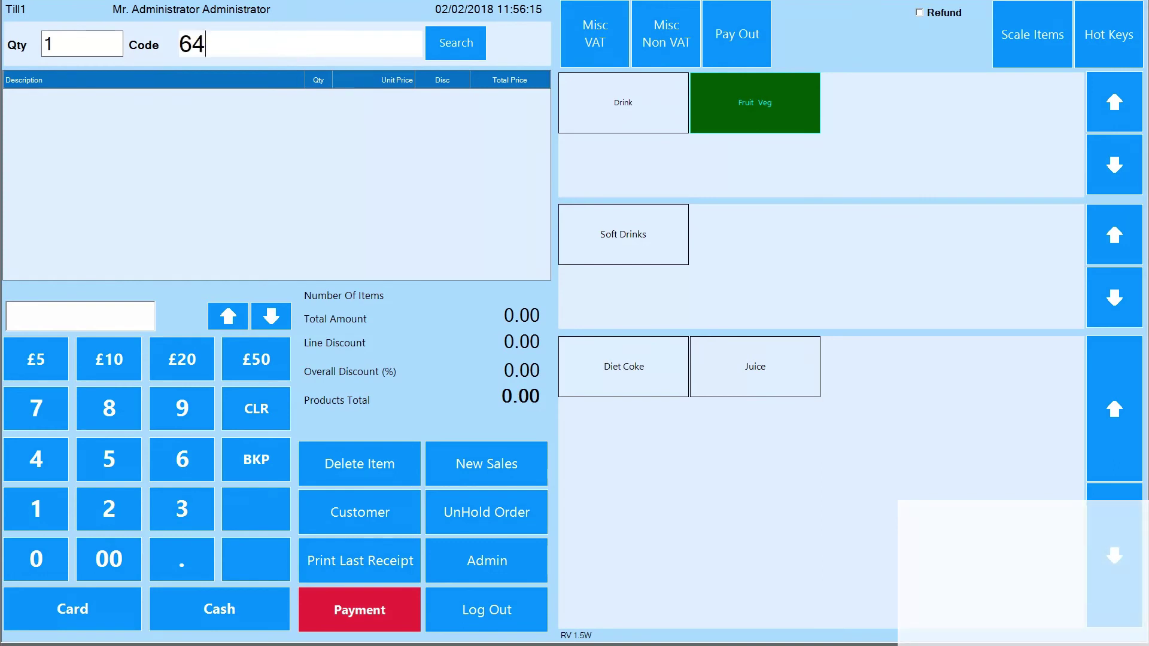
pyautogui.write('937264537')
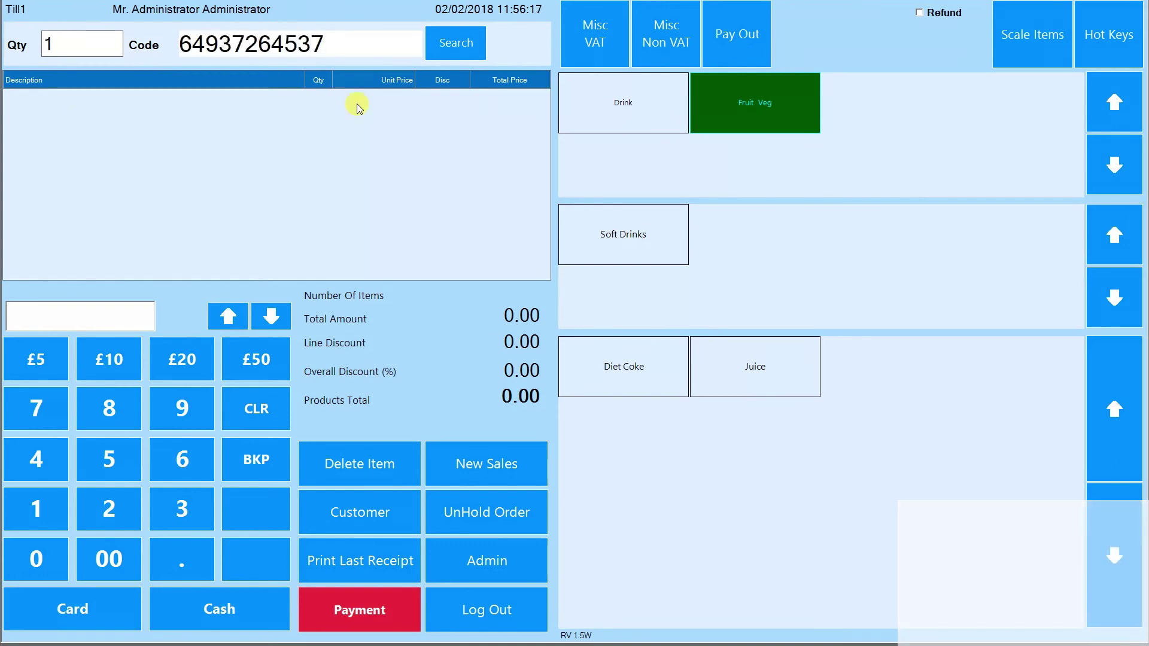
pyautogui.doubleClick(335, 35)
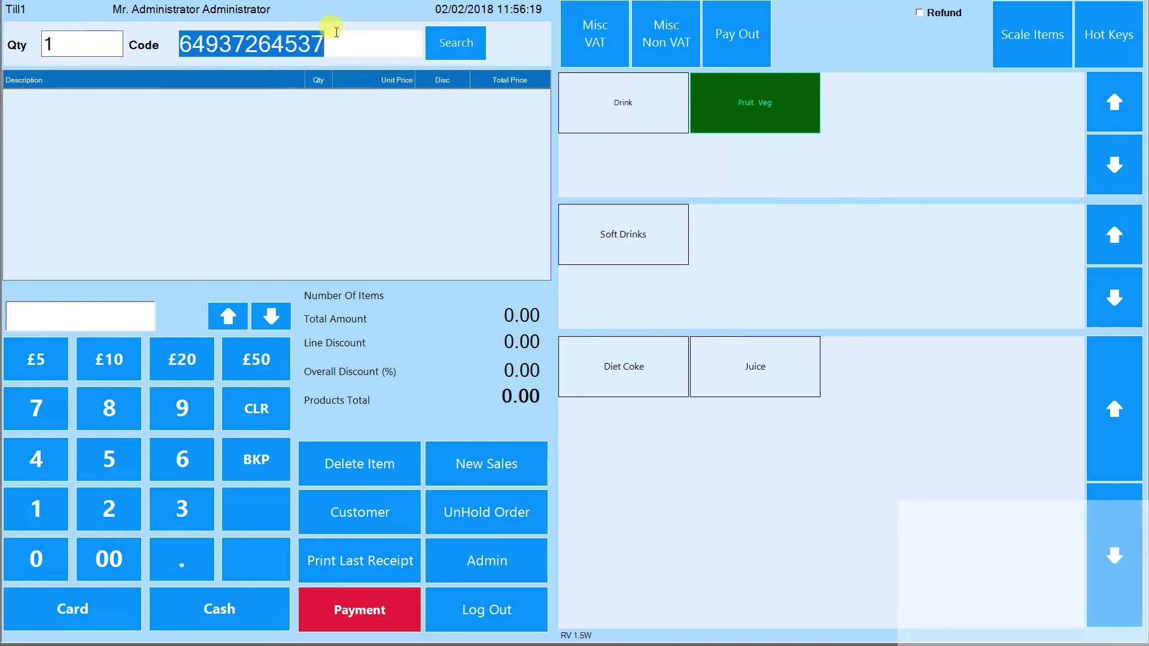
pyautogui.press('BackSpace')
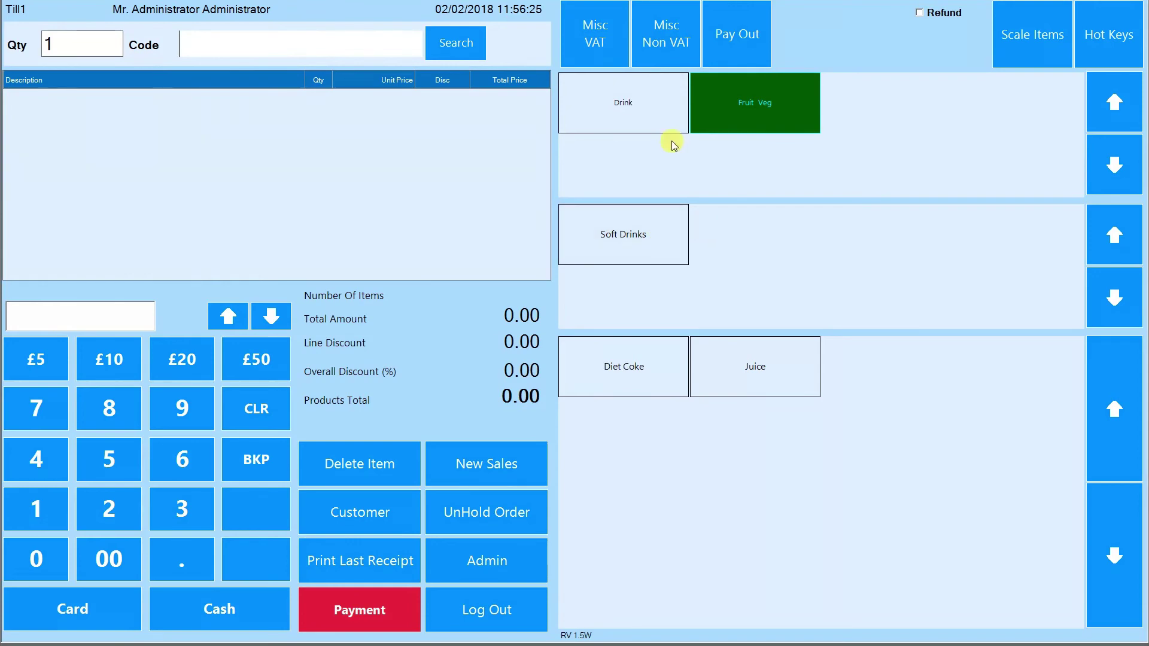
pyautogui.click(456, 42)
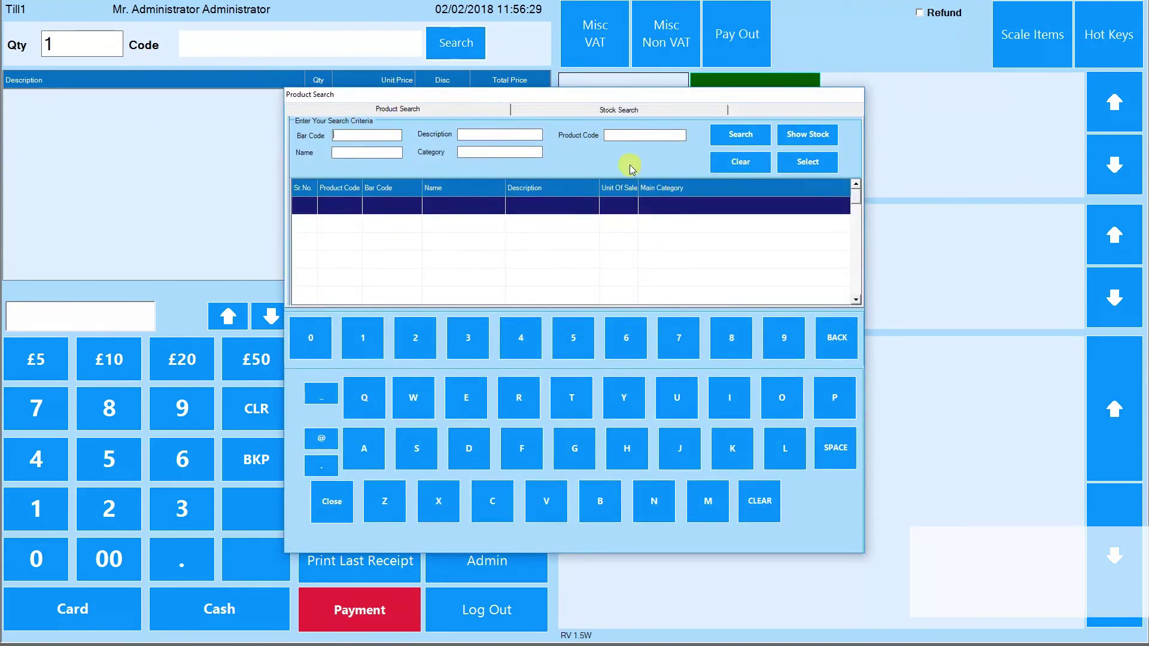
pyautogui.click(331, 501)
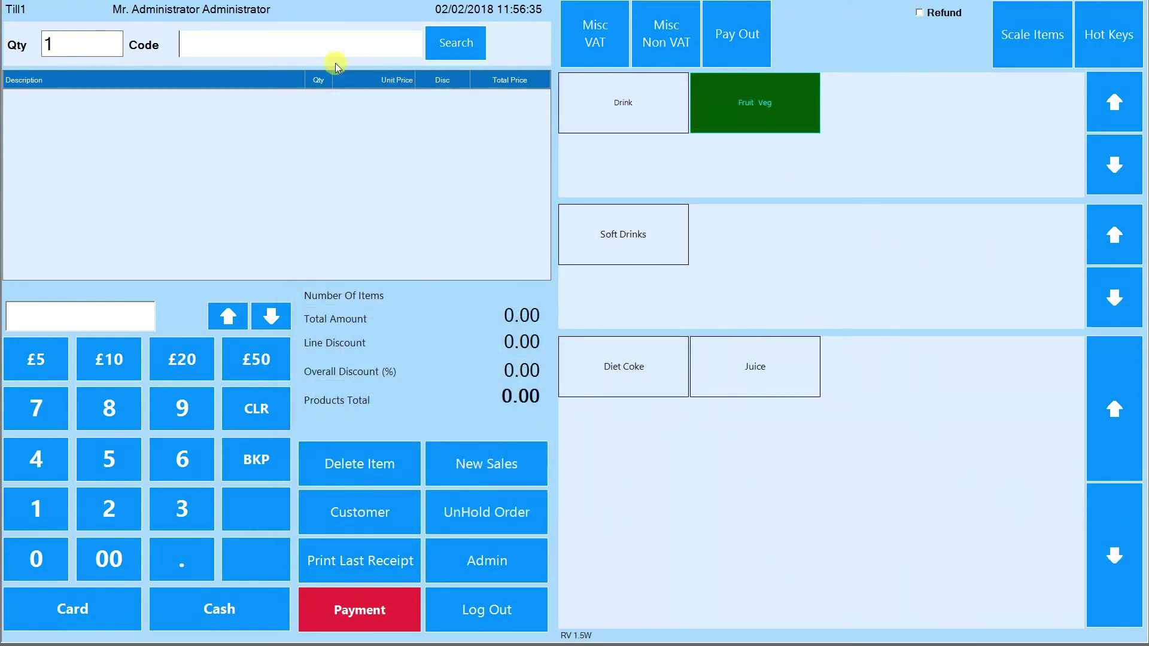
# Step: Add Diet Coke to the sale and set its quantity to 2
pyautogui.click(86, 44)
pyautogui.click(592, 357)
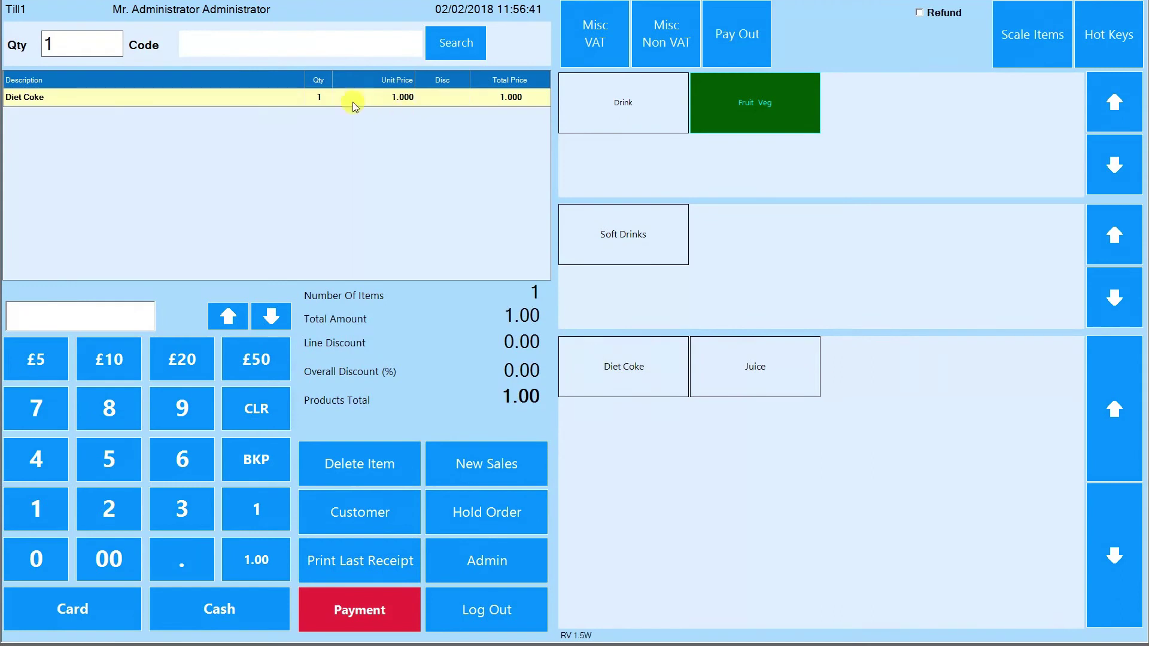
pyautogui.click(323, 97)
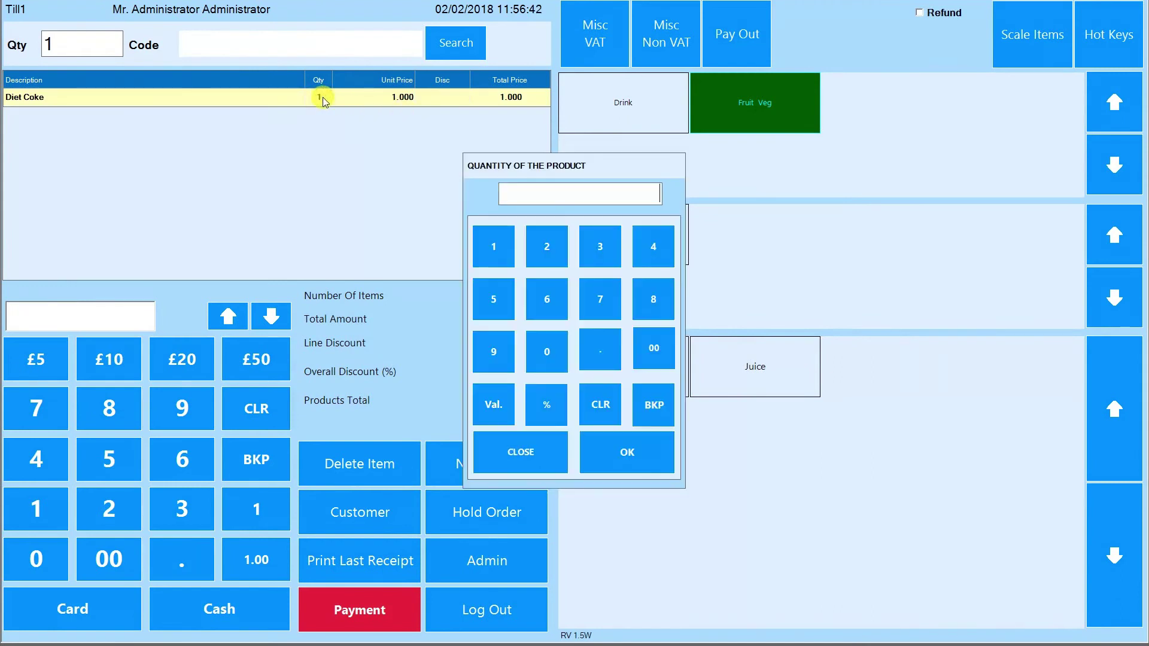
pyautogui.click(547, 248)
pyautogui.click(608, 468)
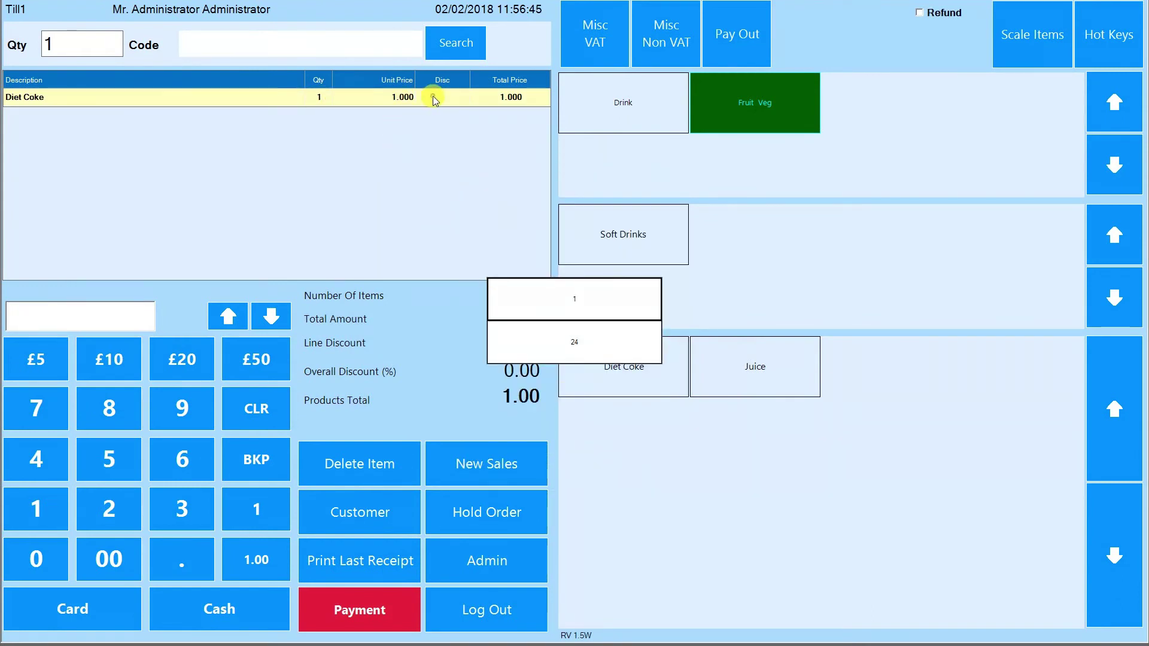
pyautogui.click(554, 291)
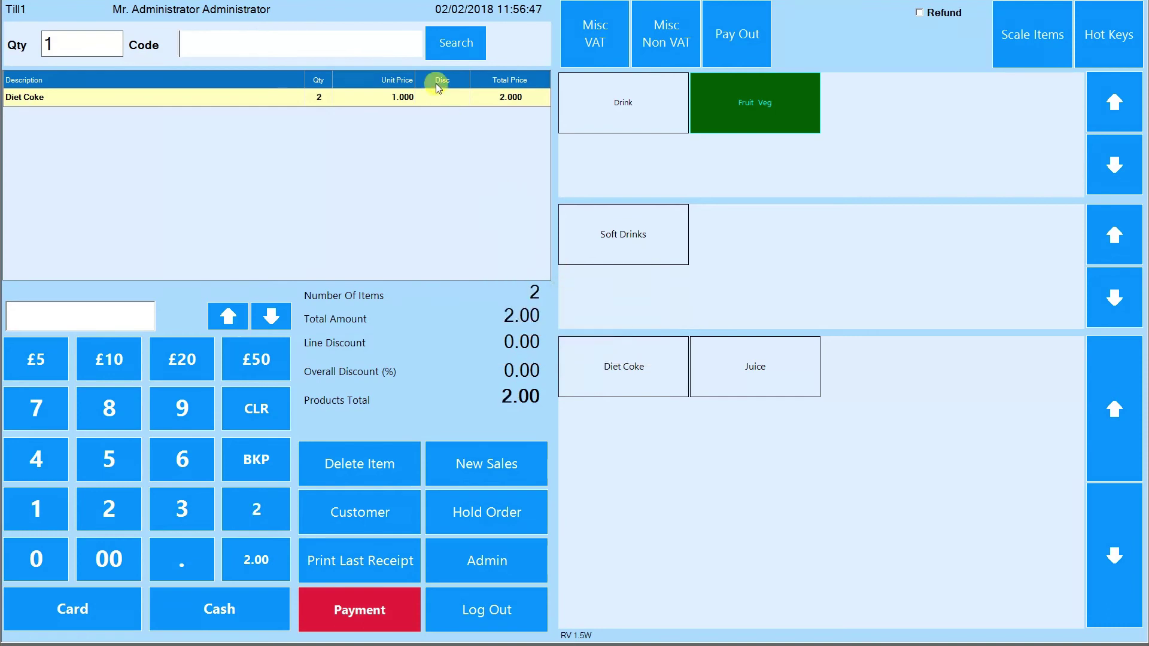
# Step: Give the Diet Coke line a 20% Regular Customer discount, making it 1.60
pyautogui.click(441, 96)
pyautogui.click(426, 246)
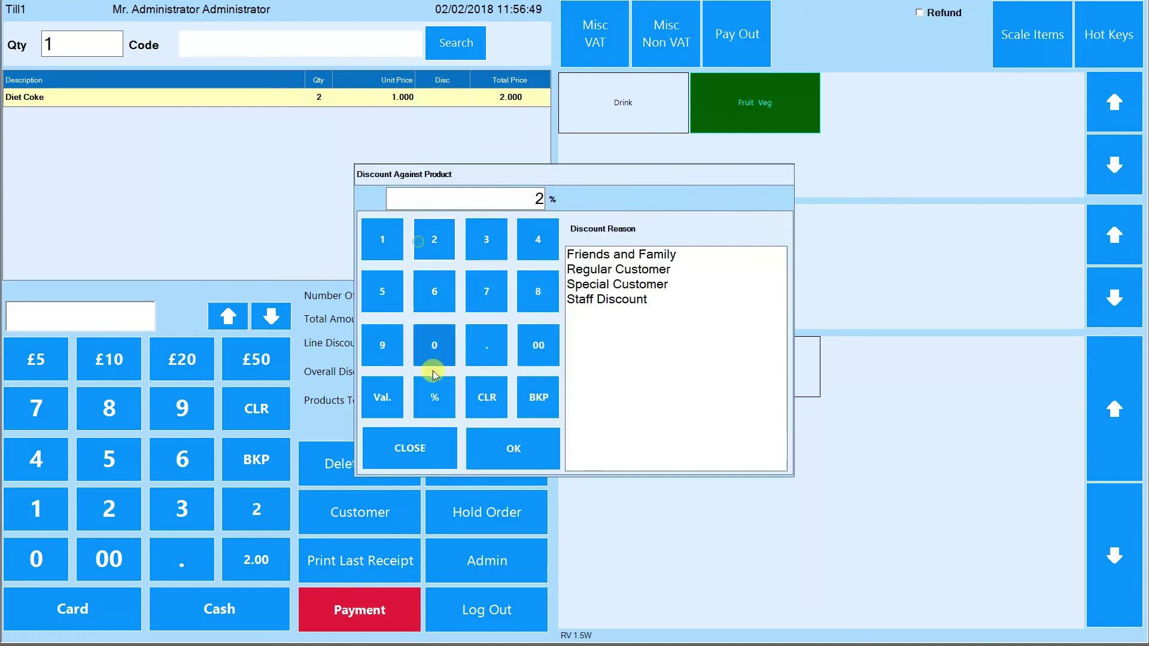
pyautogui.click(434, 345)
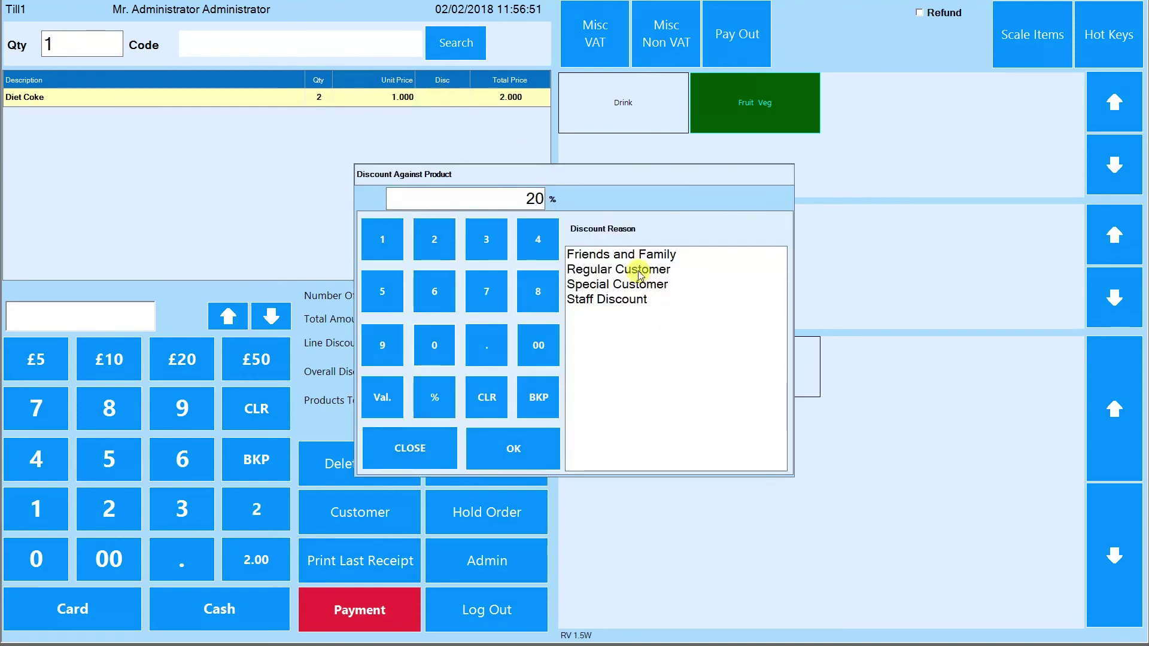
pyautogui.click(611, 270)
pyautogui.click(512, 449)
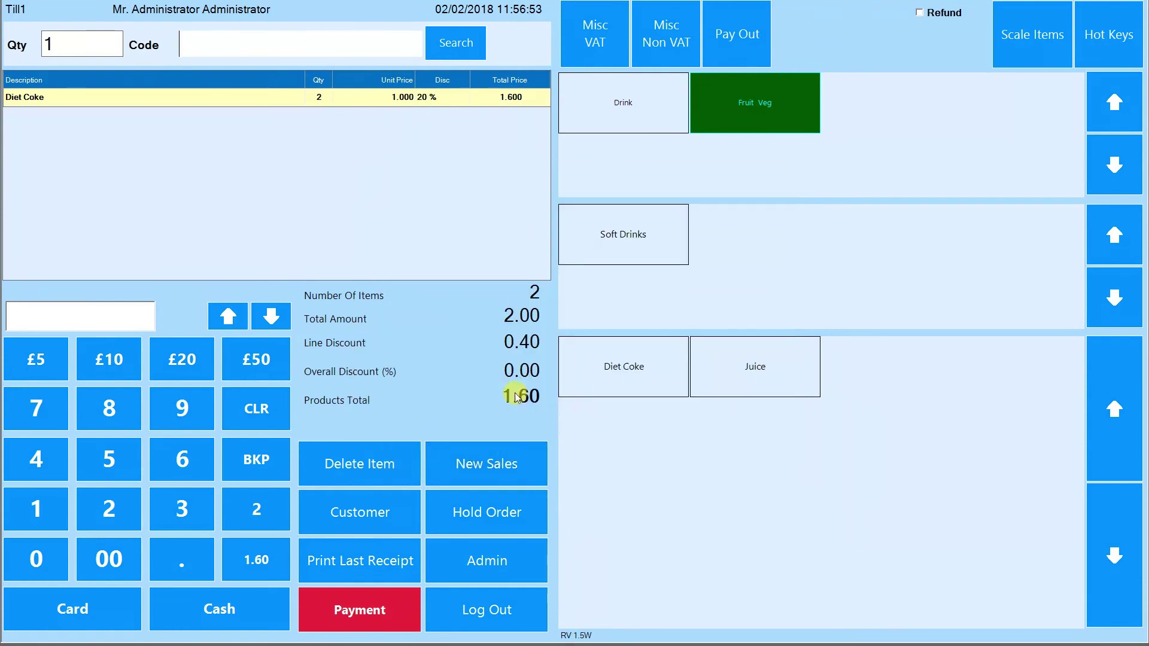
pyautogui.click(495, 375)
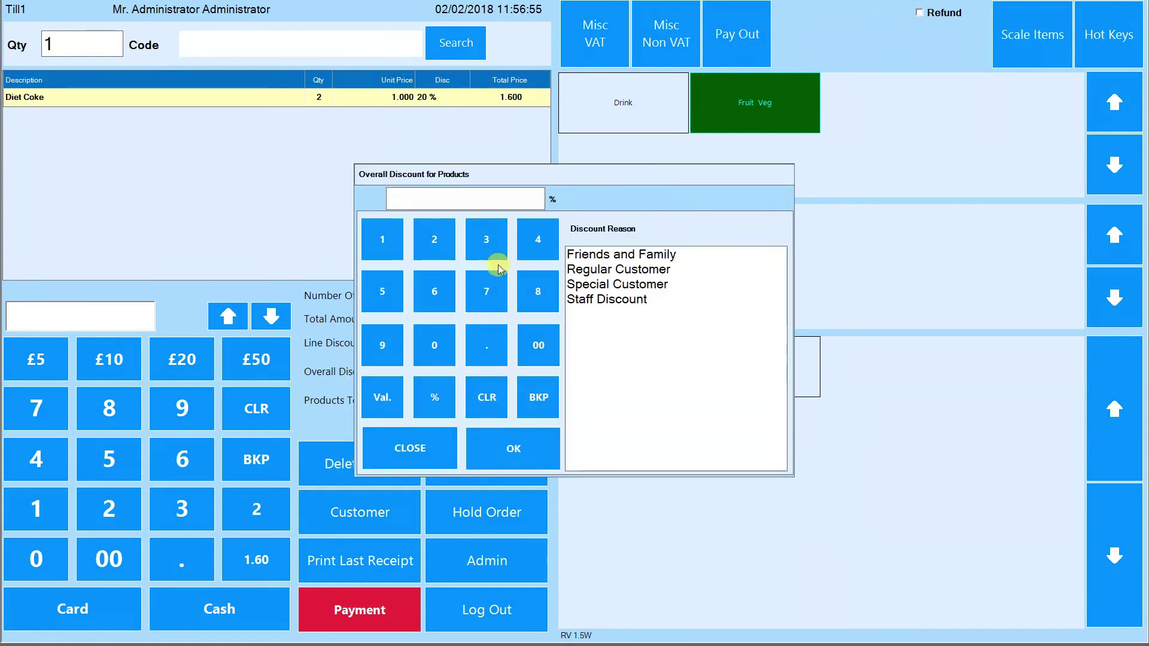
# Step: Set Overall Discount (%) to 20 so the products total drops to 1.28
pyautogui.click(433, 237)
pyautogui.click(434, 345)
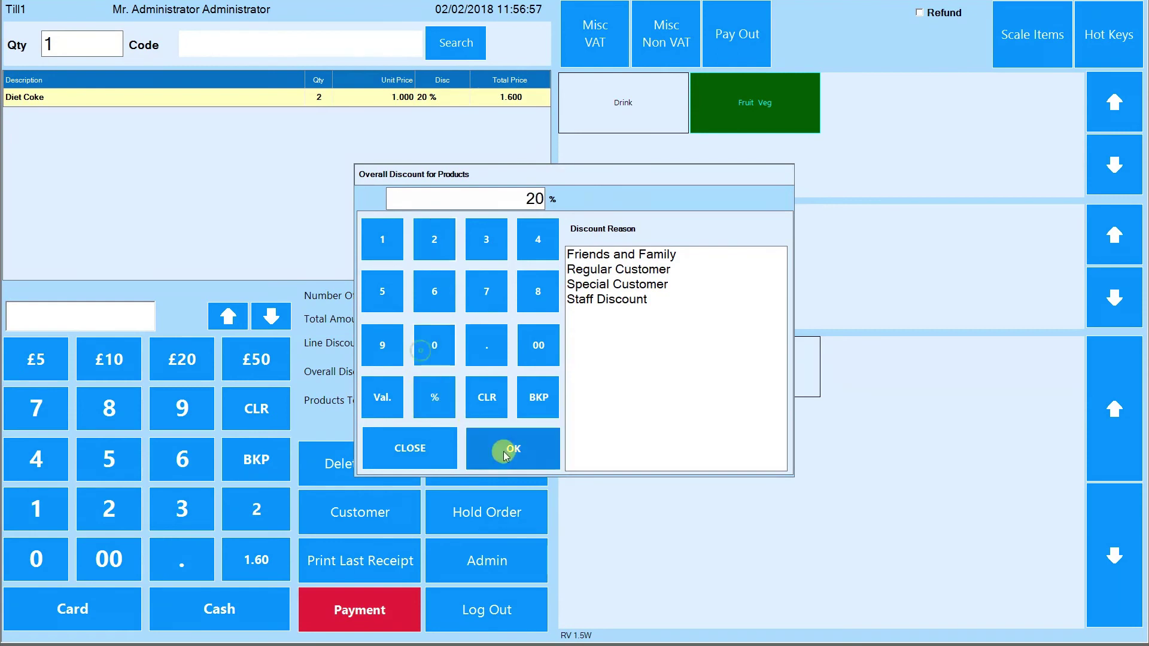
pyautogui.click(503, 448)
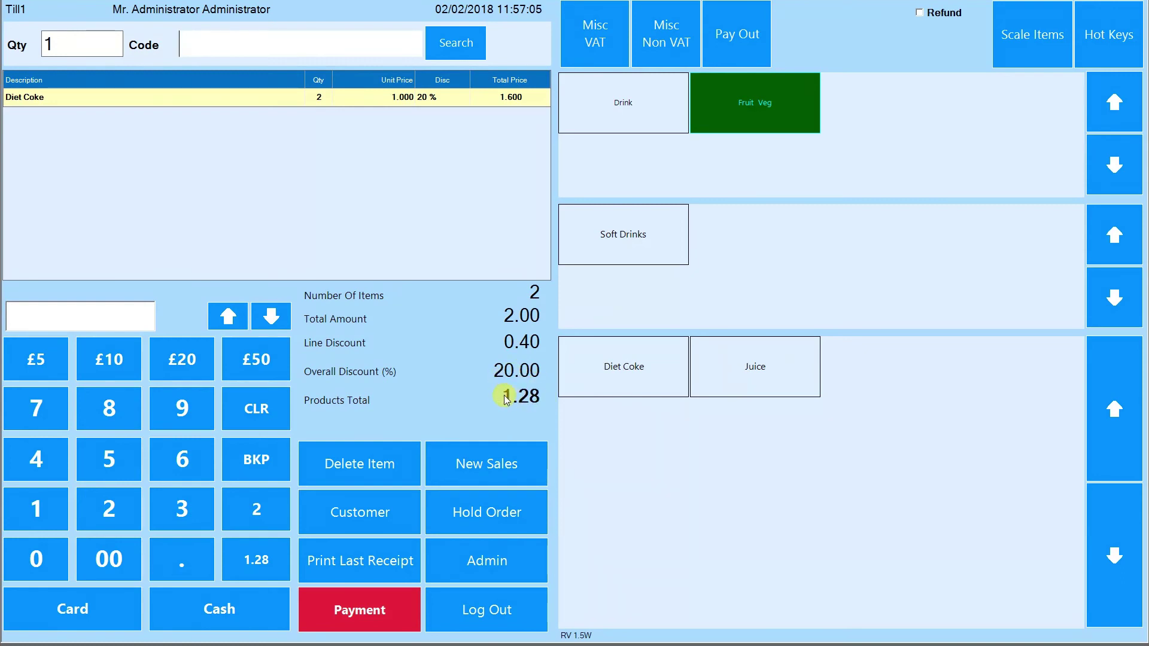
pyautogui.click(51, 521)
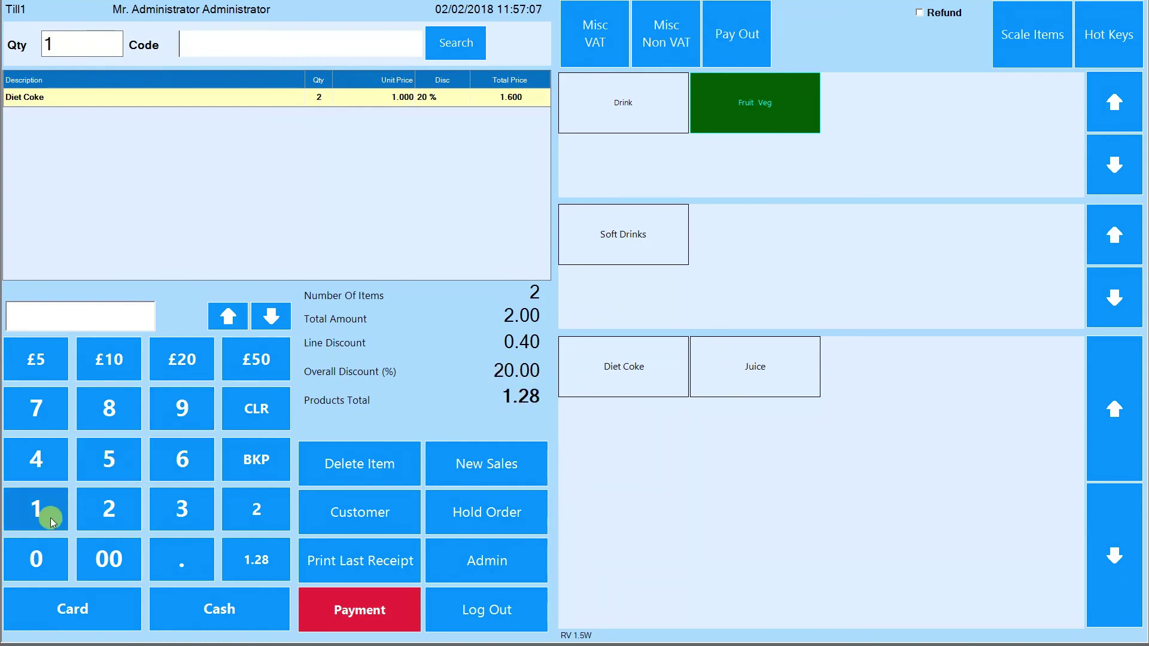
pyautogui.click(166, 566)
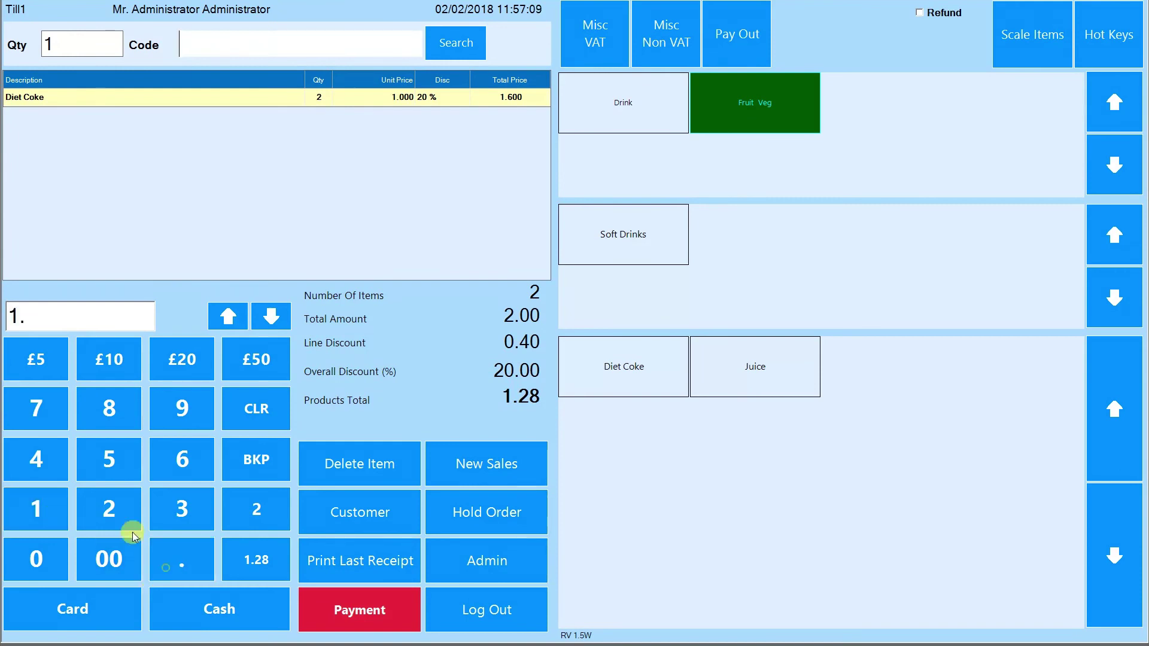
pyautogui.click(112, 513)
pyautogui.click(126, 416)
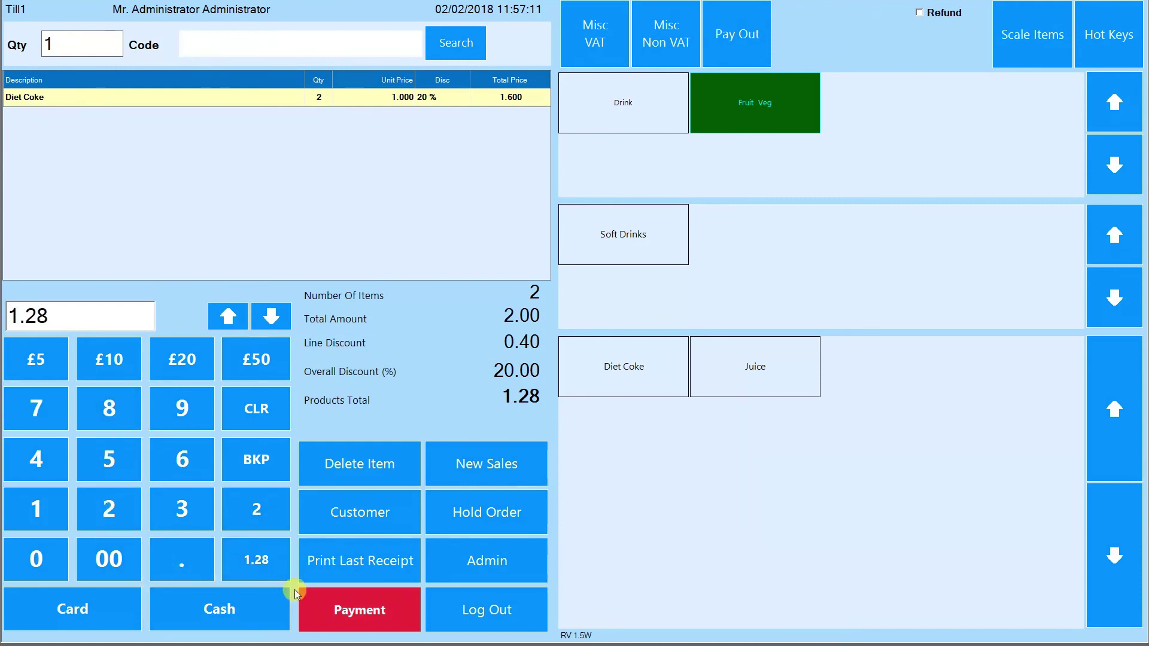
pyautogui.click(259, 409)
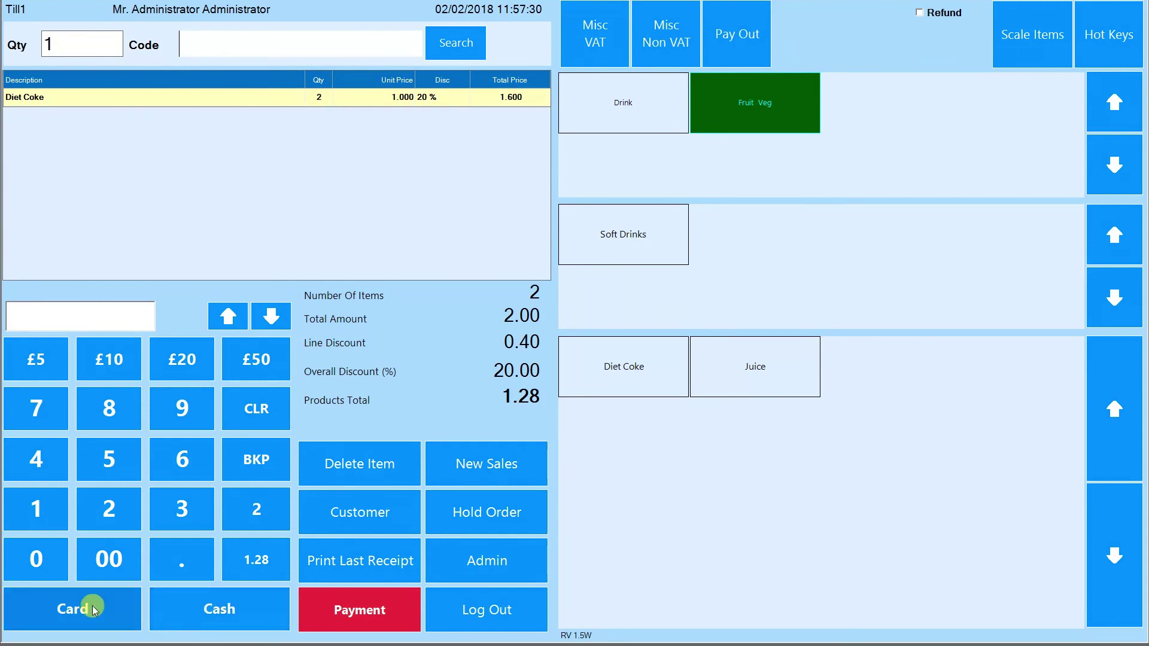
# Step: Tender the 1.28 total in cash and dismiss both demo messages
pyautogui.click(257, 559)
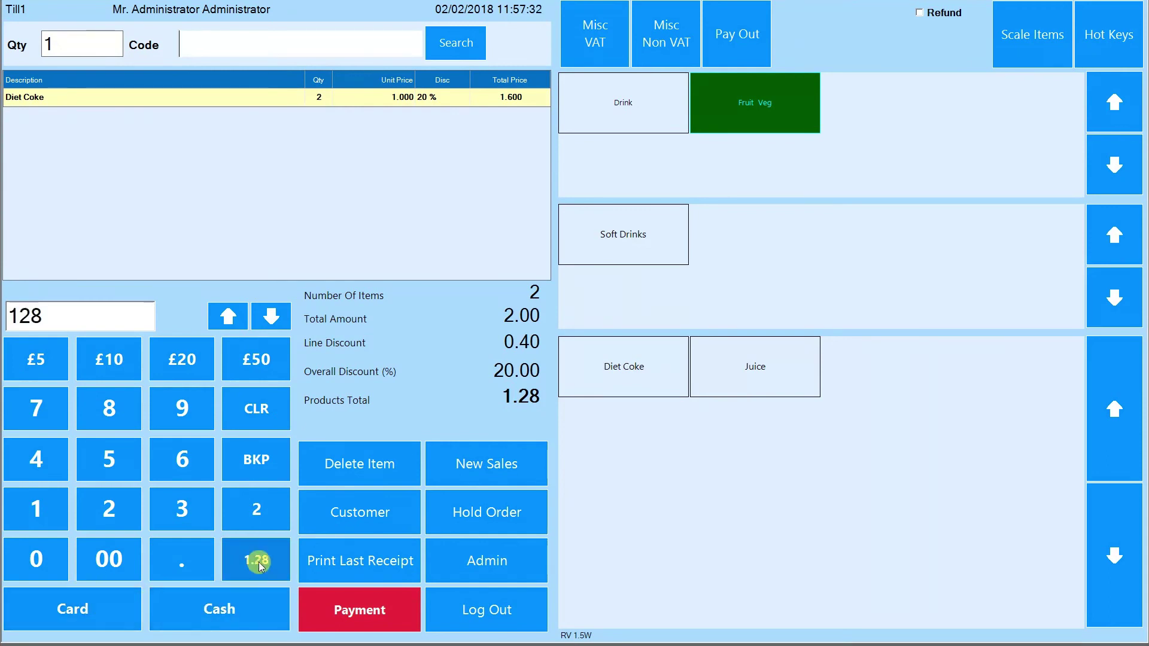
pyautogui.click(240, 610)
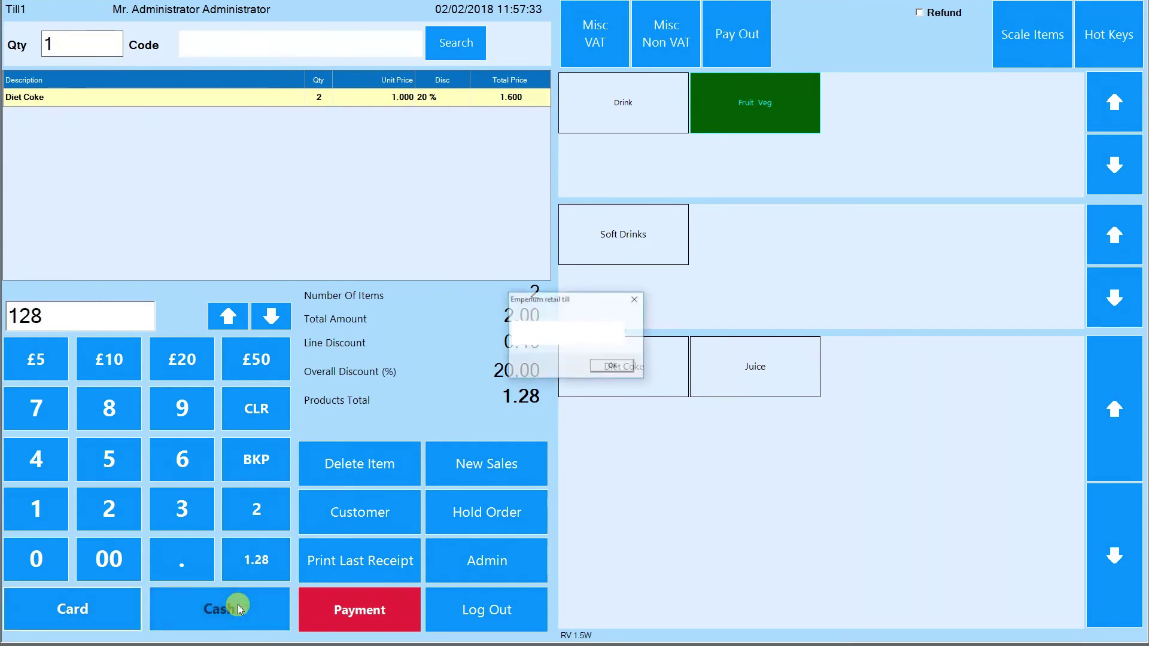
pyautogui.click(609, 366)
pyautogui.click(611, 364)
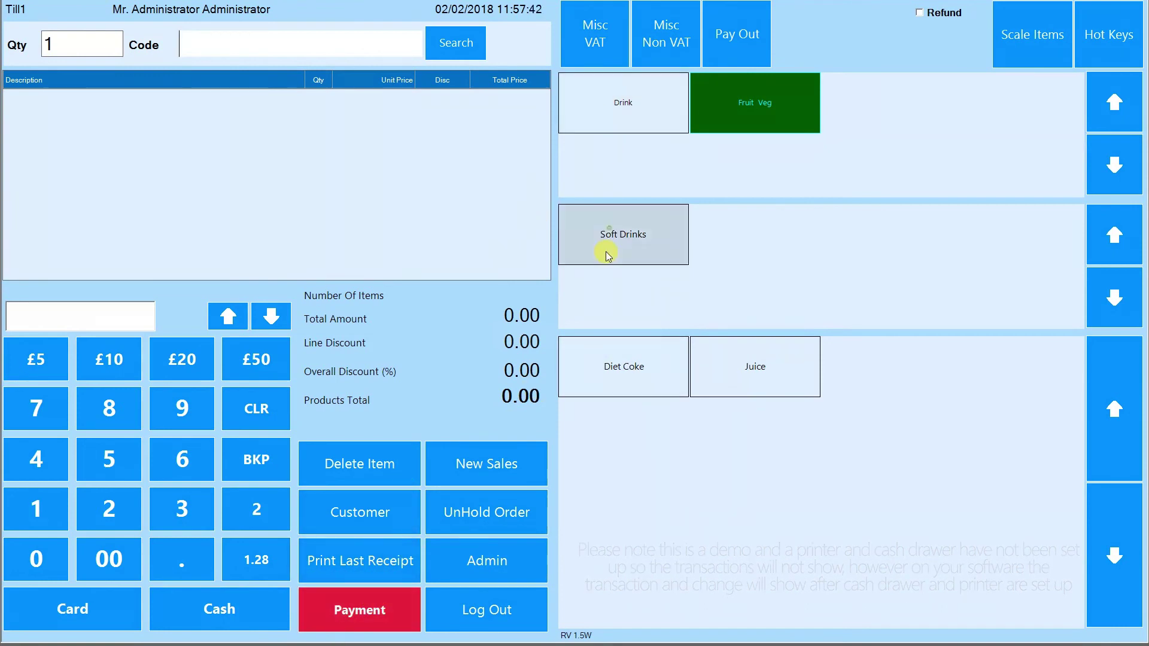
# Step: Start a new 1.00 sale of one Diet Coke and bring up its payment details
pyautogui.click(600, 367)
pyautogui.click(334, 595)
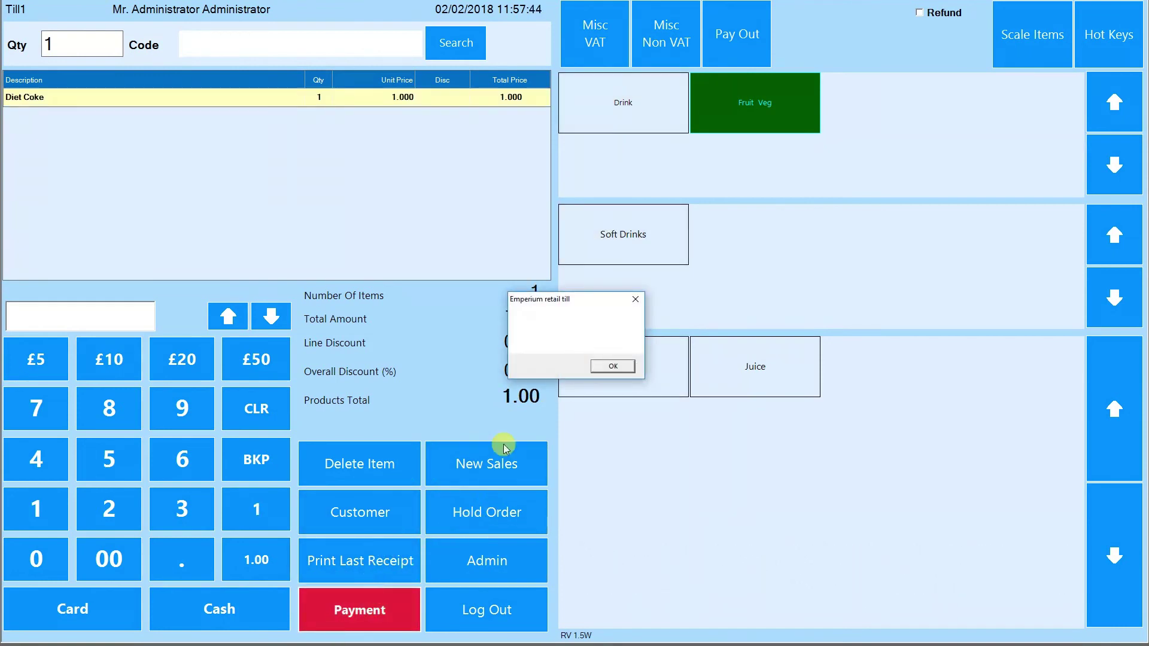
pyautogui.click(610, 369)
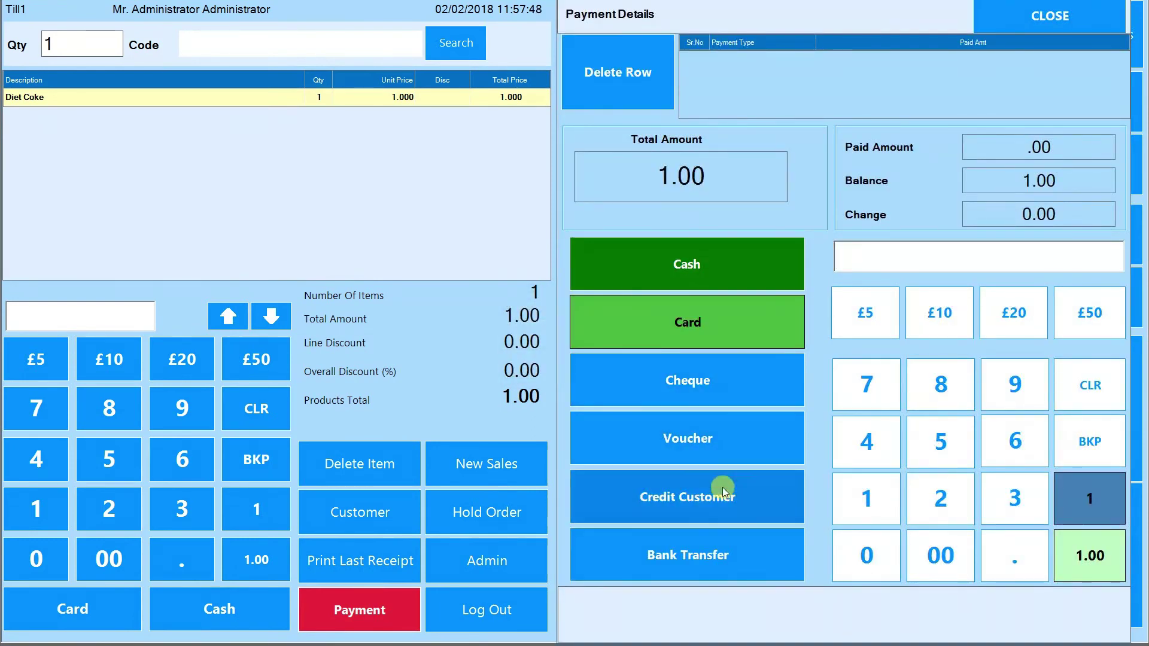
# Step: Record the full 1.00 as a Credit Customer payment, leaving a 0.00 balance
pyautogui.click(714, 506)
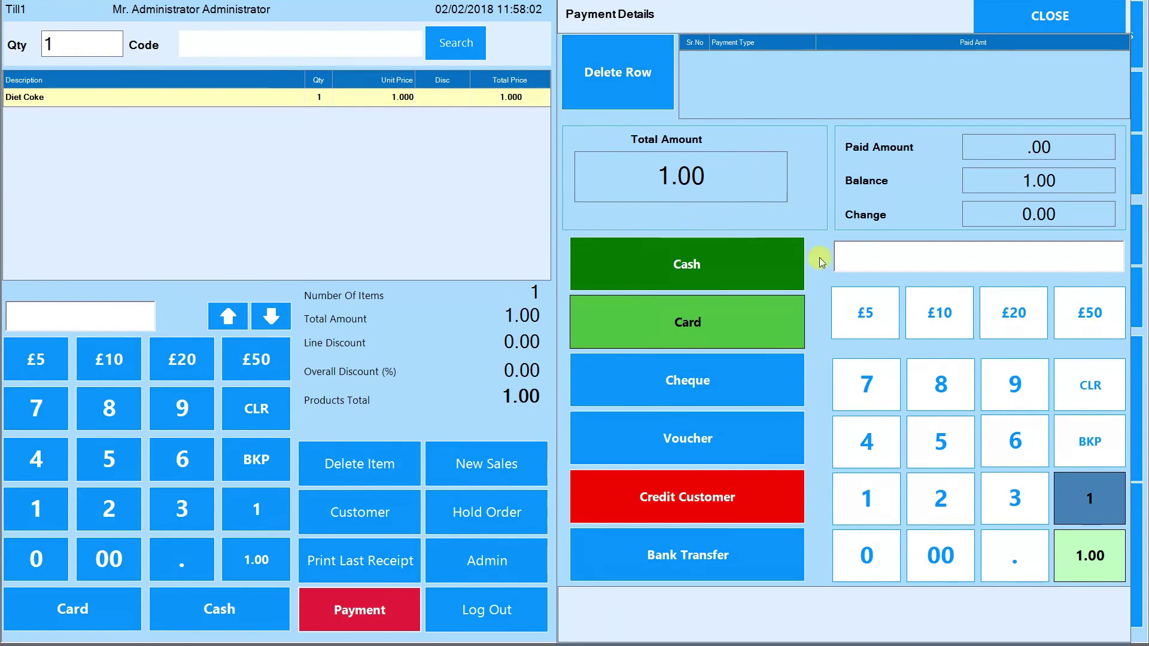
pyautogui.click(1090, 499)
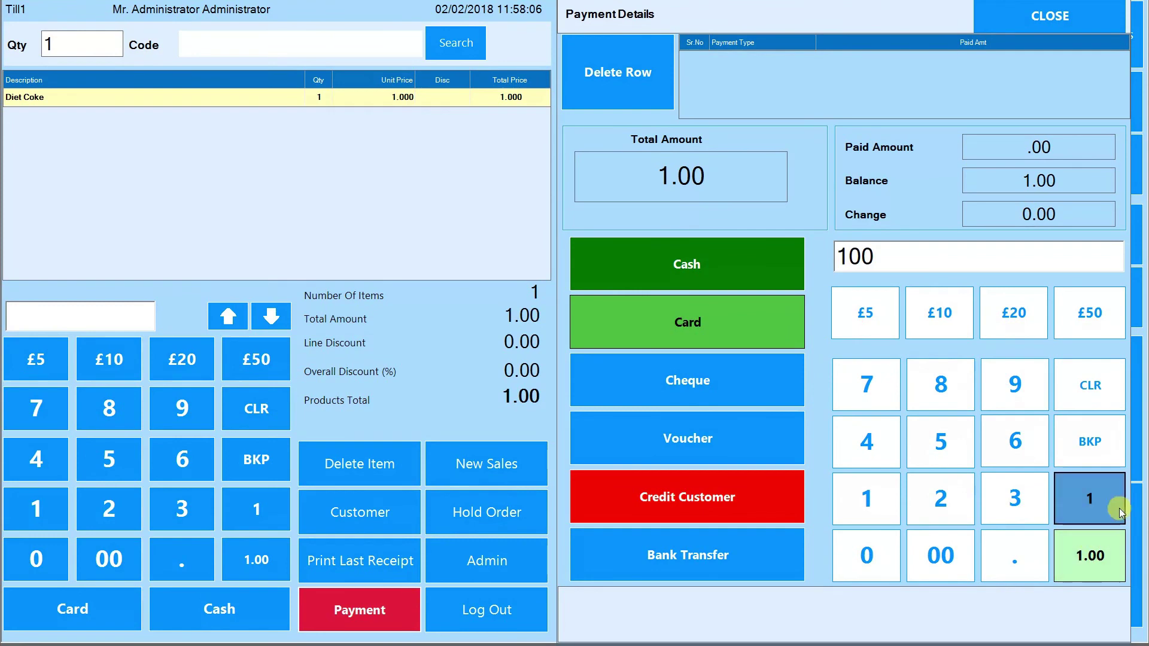
pyautogui.click(758, 496)
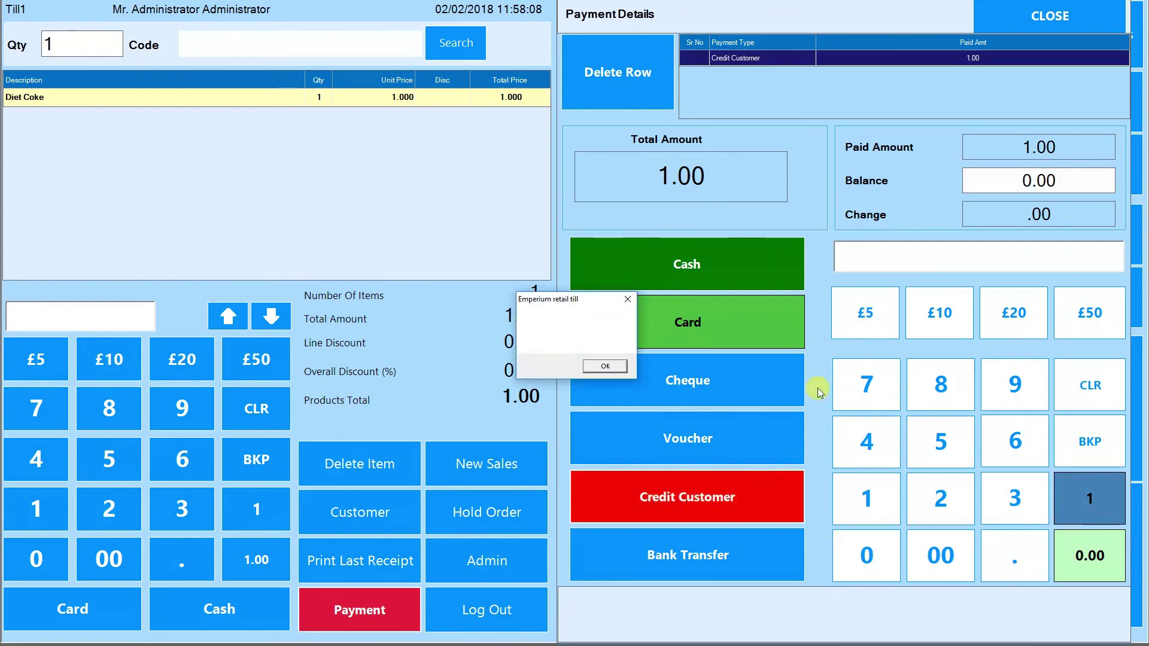